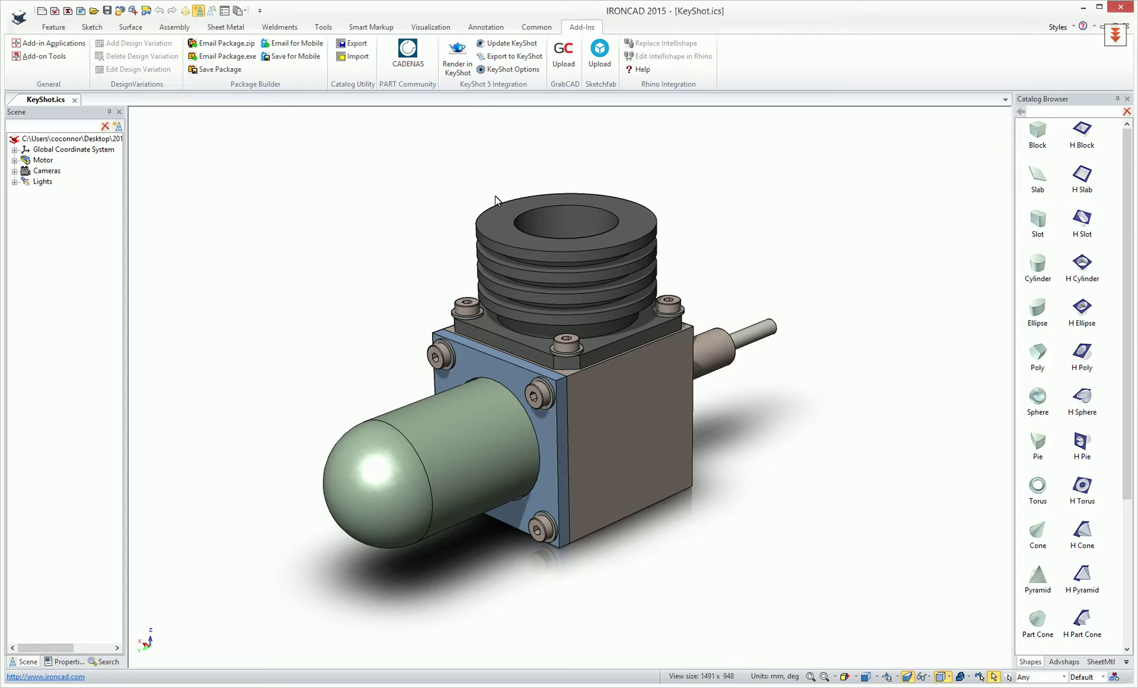
- Send the IronCAD motor assembly to KeyShot 5 with Add-Ins > Render in KeyShot
{"action": "left_click", "coordinate": [460, 66]}
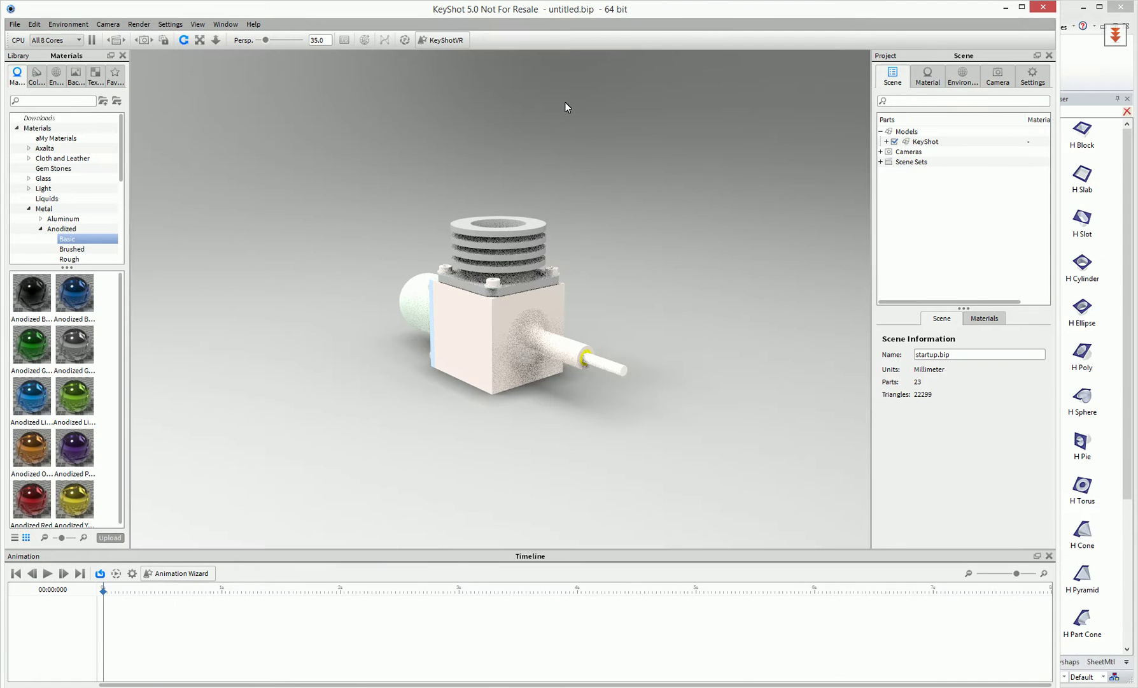
- Orbit the motor to its capsule side and zoom in until it fills the viewport
{"action": "left_click_drag", "start_coordinate": [519, 405], "coordinate": [499, 345]}
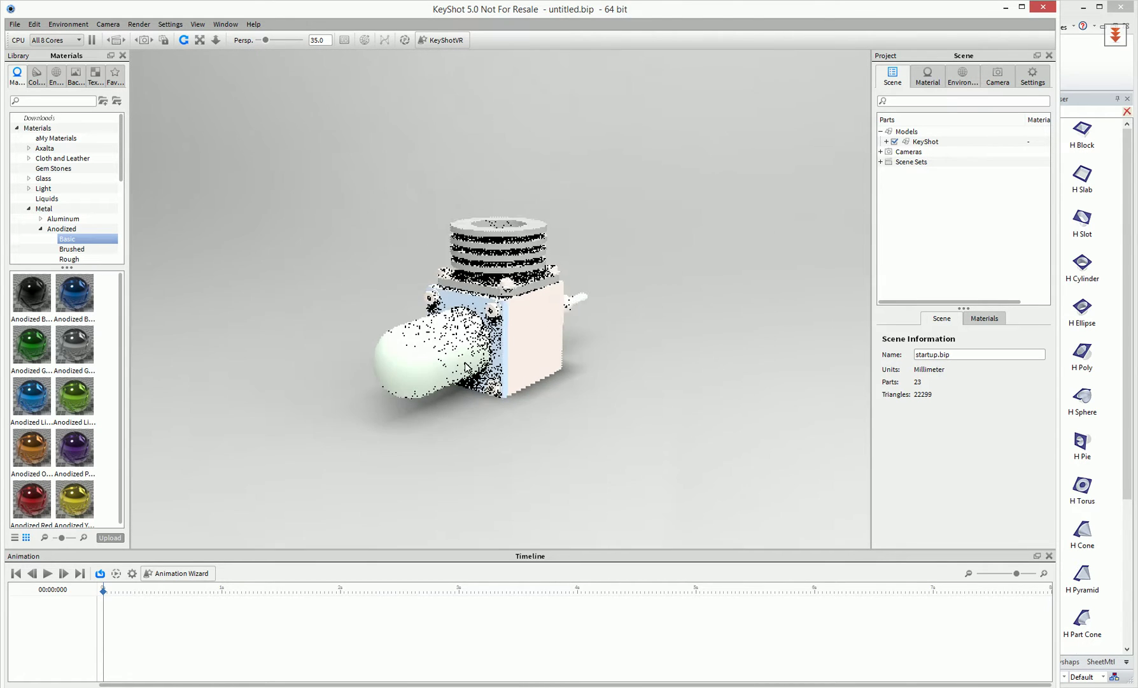
{"action": "scroll", "coordinate": [499, 346], "scroll_direction": "up", "scroll_amount": 5}
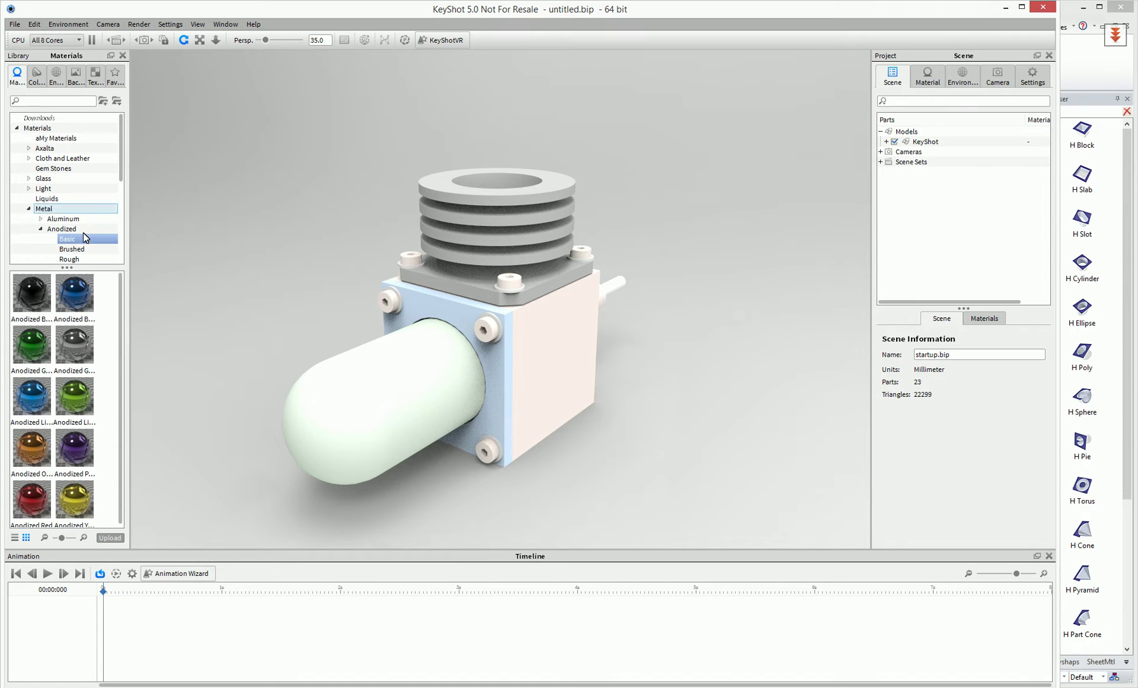
- Apply Metal > Aluminum > Basic to the motor body, another motor part and the blue end plate
{"action": "left_click", "coordinate": [64, 219]}
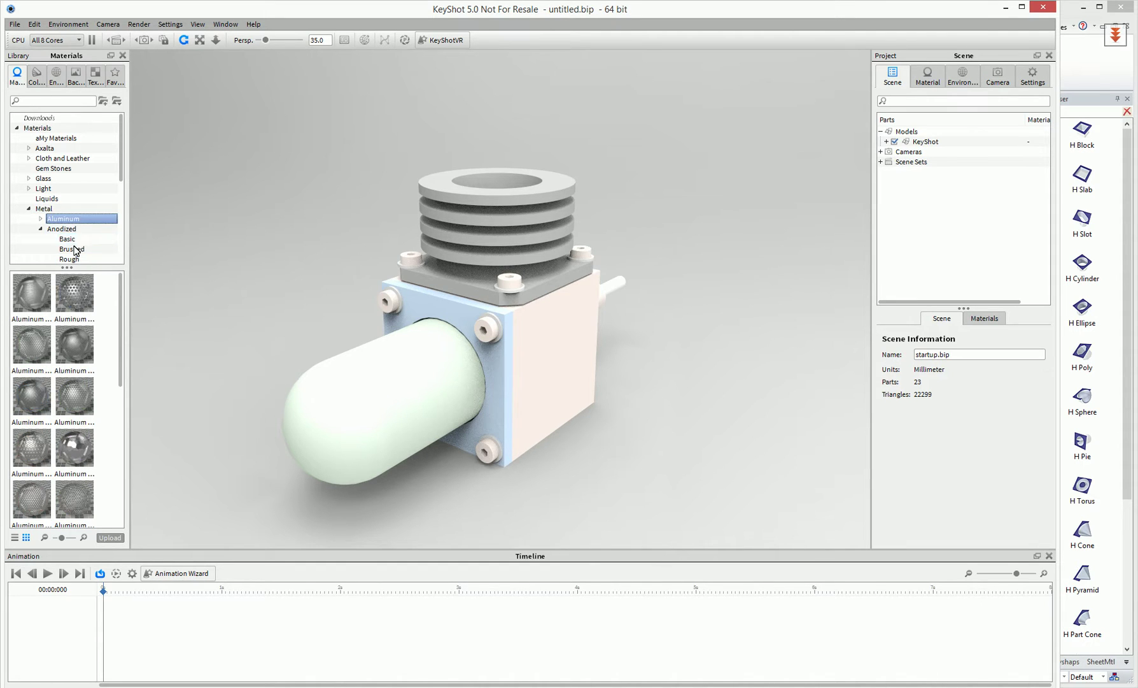
{"action": "left_click", "coordinate": [40, 219]}
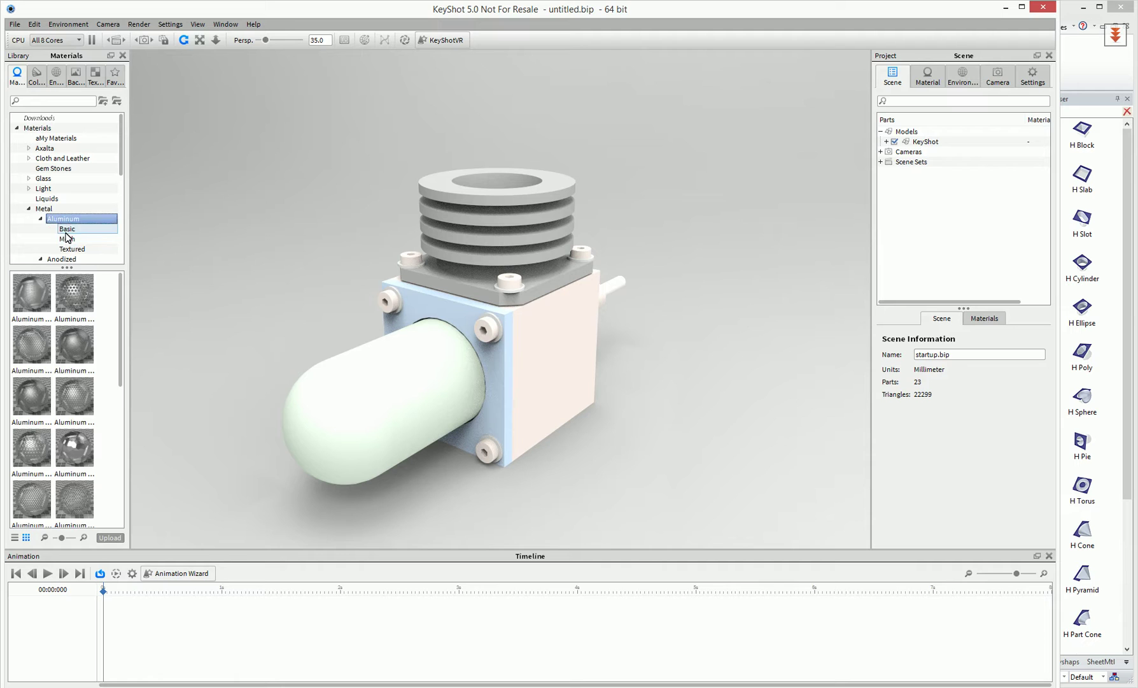
{"action": "left_click", "coordinate": [67, 228]}
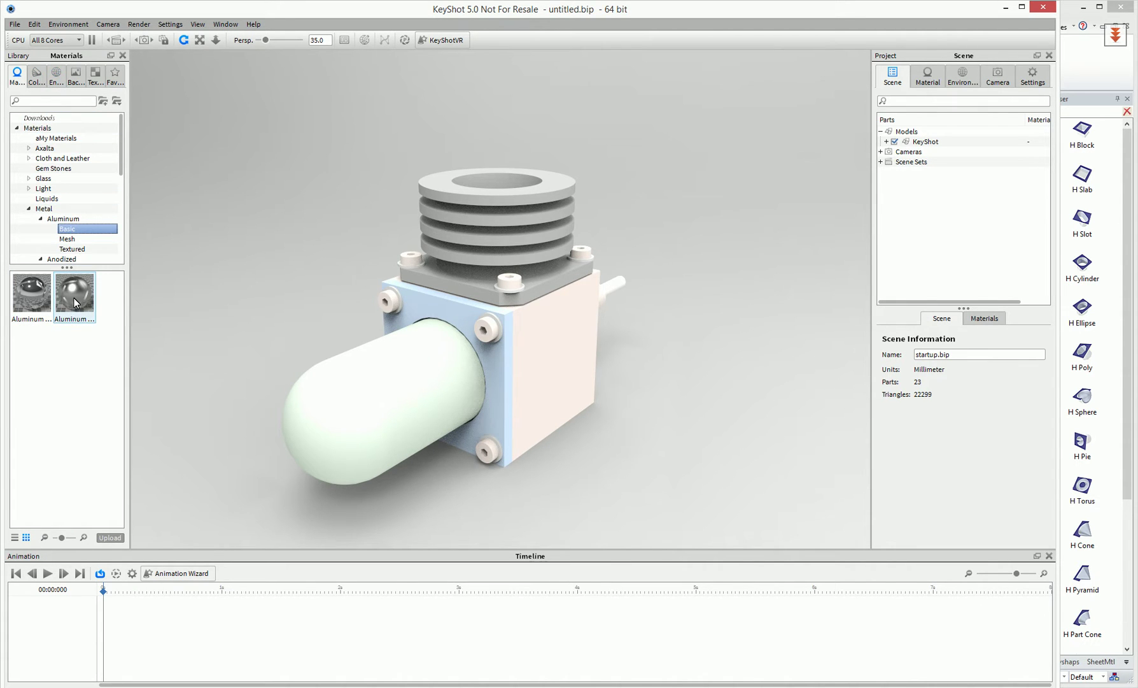
{"action": "left_click_drag", "start_coordinate": [74, 302], "coordinate": [535, 349]}
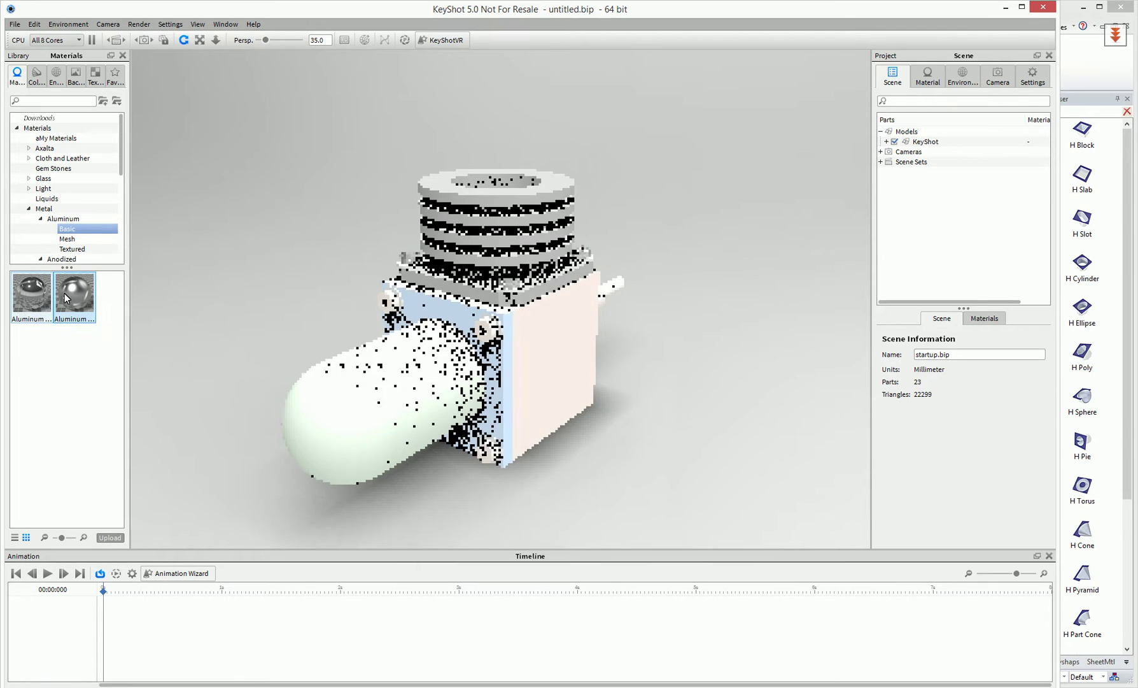
{"action": "left_click_drag", "start_coordinate": [65, 293], "coordinate": [485, 252]}
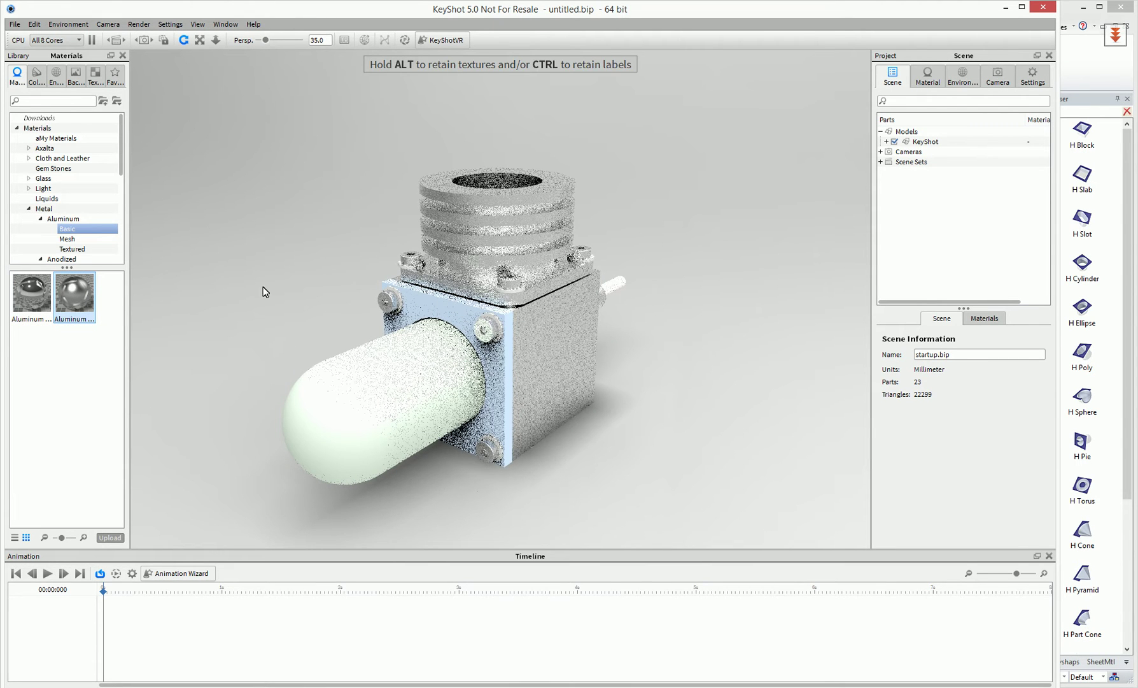
{"action": "left_click_drag", "start_coordinate": [70, 294], "coordinate": [419, 301]}
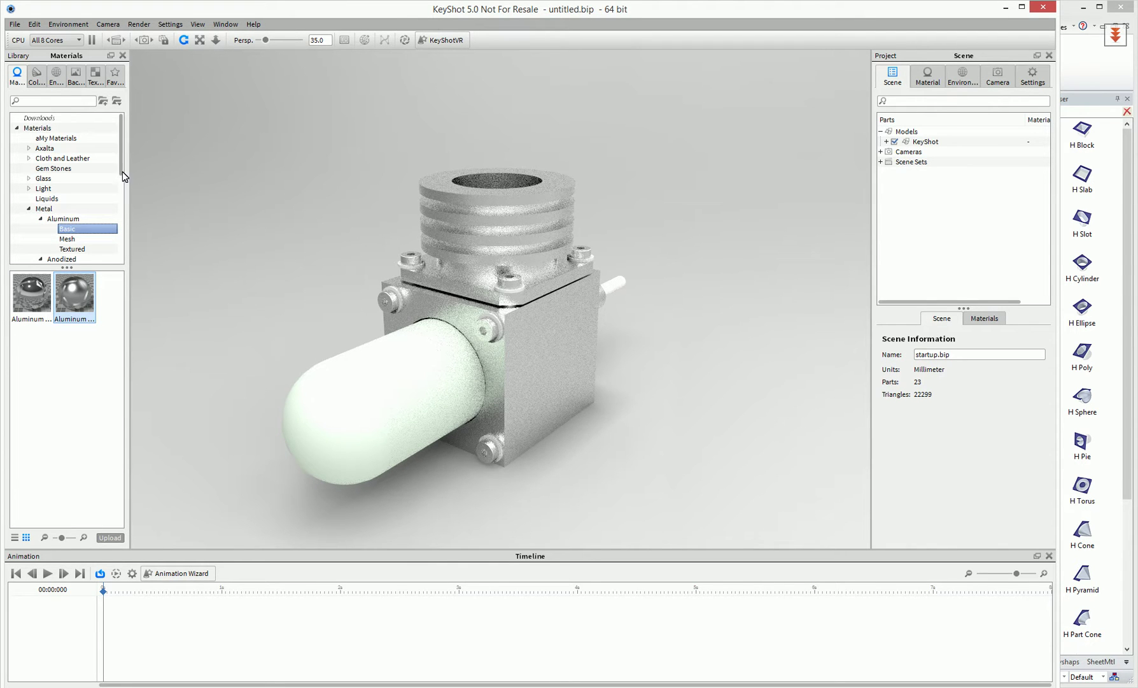
- Make the bolt heads anodized black
{"action": "scroll", "coordinate": [122, 172], "scroll_direction": "down", "scroll_amount": 2}
{"action": "left_click", "coordinate": [73, 219]}
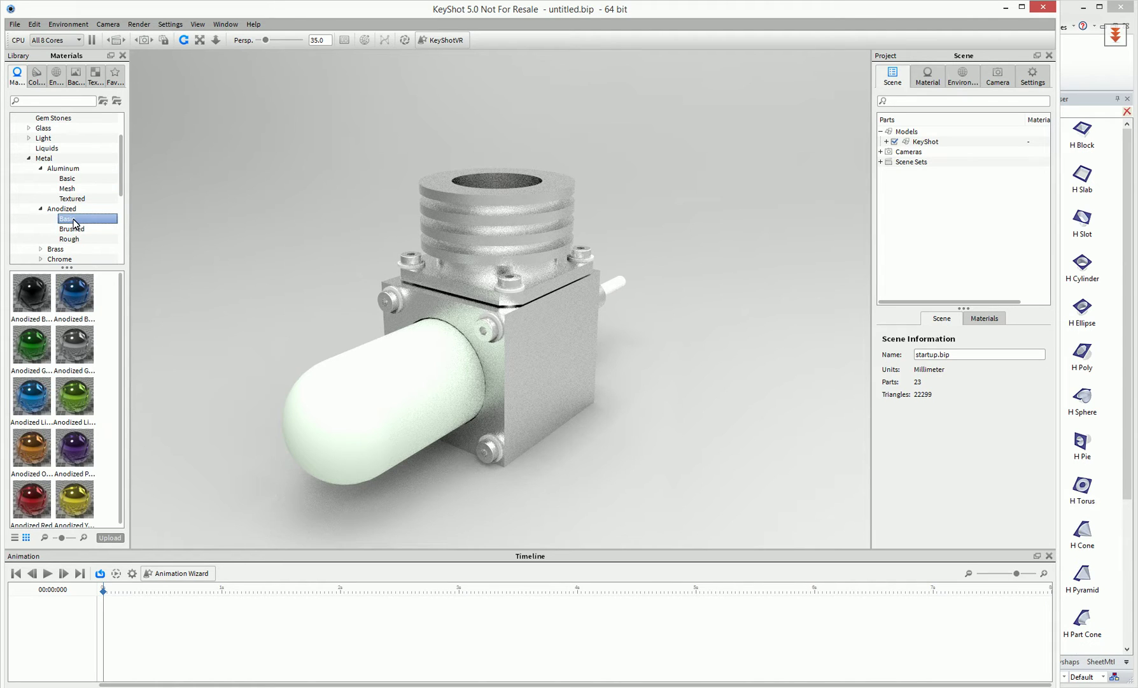
{"action": "left_click_drag", "start_coordinate": [31, 293], "coordinate": [388, 299]}
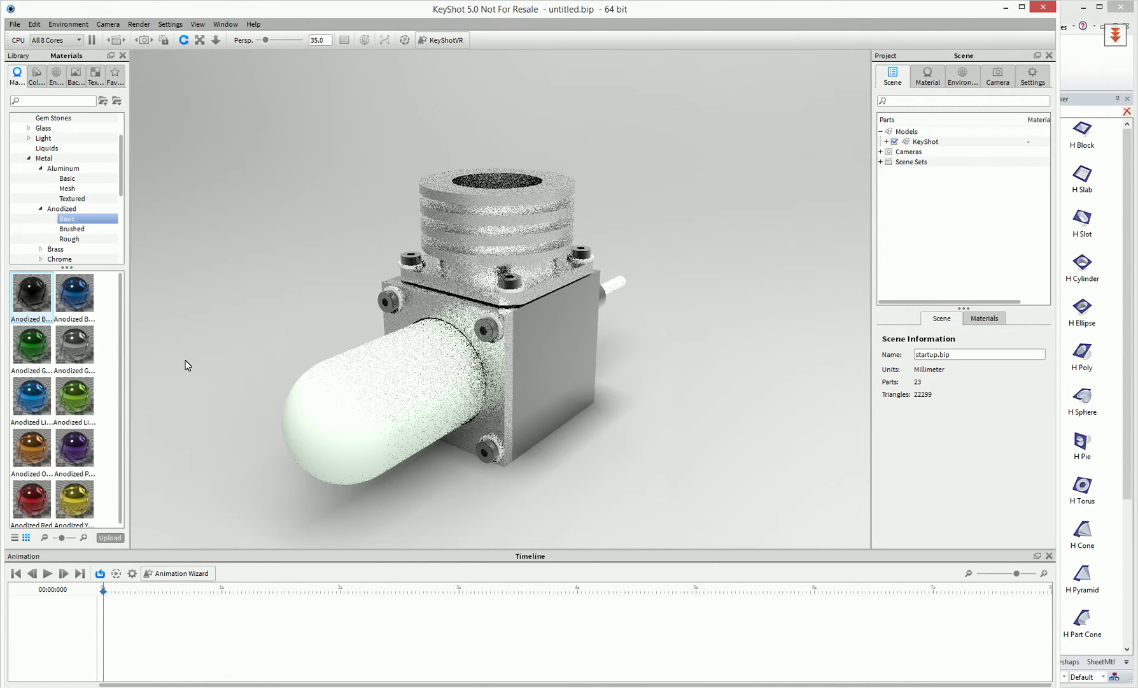
- Try Glass > Clear > Basic materials on the capsule and settle on a clear basic glass
{"action": "left_click", "coordinate": [44, 127]}
{"action": "left_click", "coordinate": [29, 127]}
{"action": "left_click", "coordinate": [28, 128]}
{"action": "left_click", "coordinate": [29, 127]}
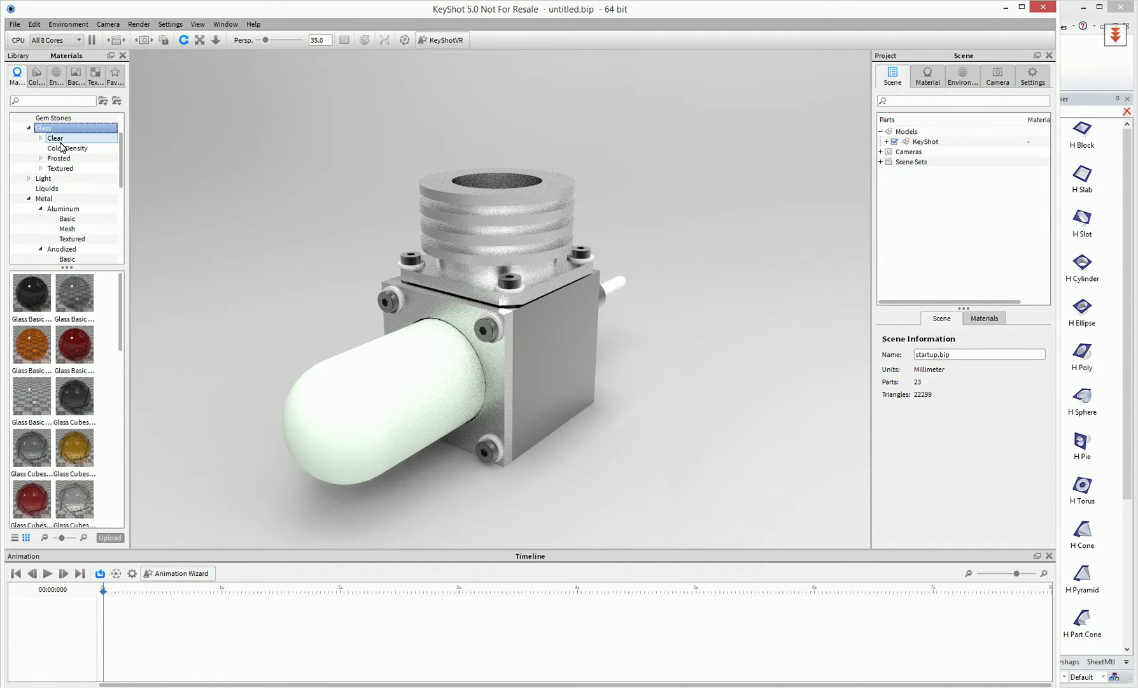
{"action": "left_click", "coordinate": [56, 137]}
{"action": "double_click", "coordinate": [56, 138]}
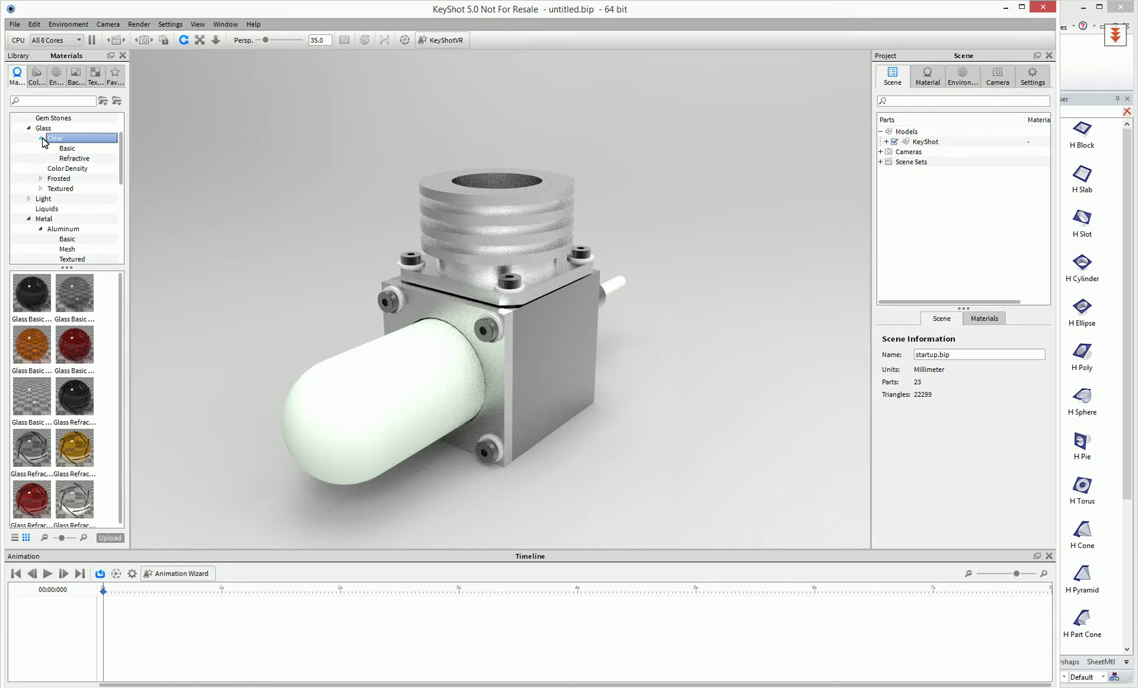
{"action": "left_click", "coordinate": [66, 148]}
{"action": "left_click_drag", "start_coordinate": [32, 396], "coordinate": [337, 372]}
{"action": "left_click_drag", "start_coordinate": [74, 294], "coordinate": [376, 377]}
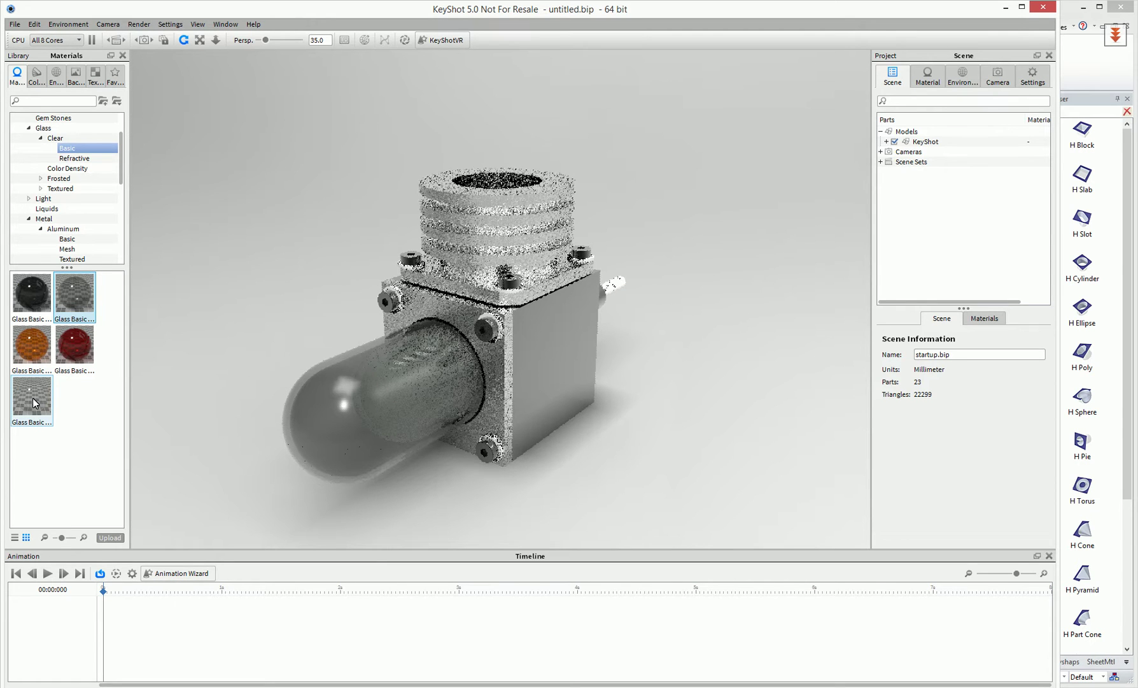
{"action": "left_click_drag", "start_coordinate": [33, 398], "coordinate": [382, 391]}
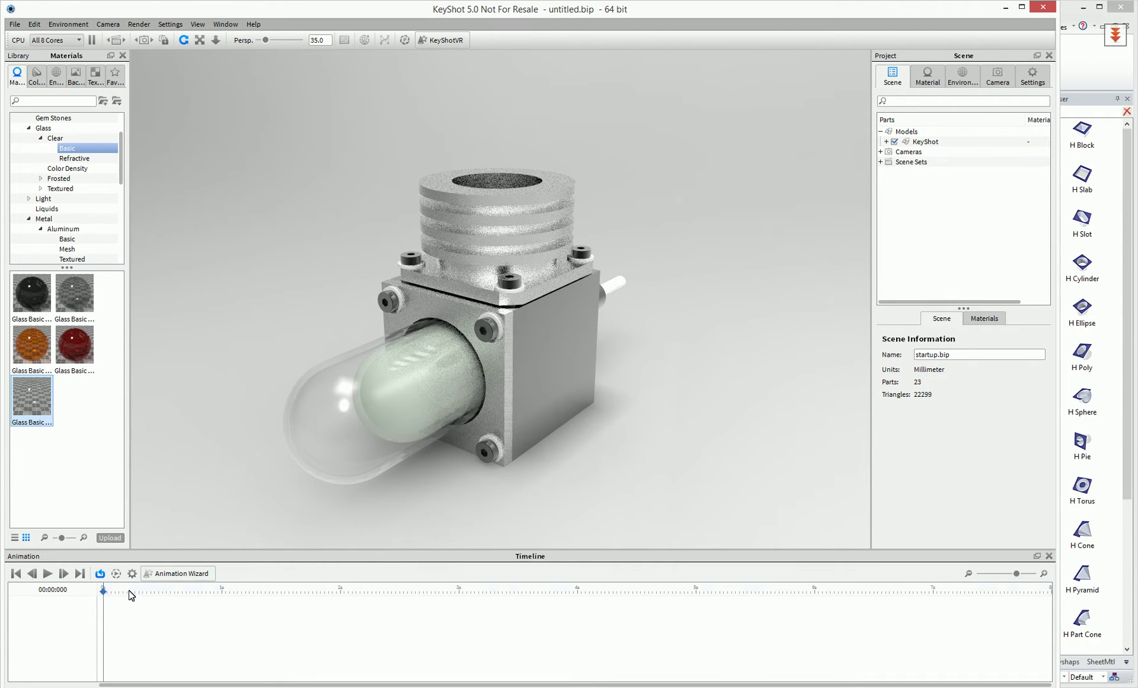
- Start a part translation animation in the Animation Wizard and pick M4 BoltAssembly[154] under Motor[8]
{"action": "left_click", "coordinate": [226, 25]}
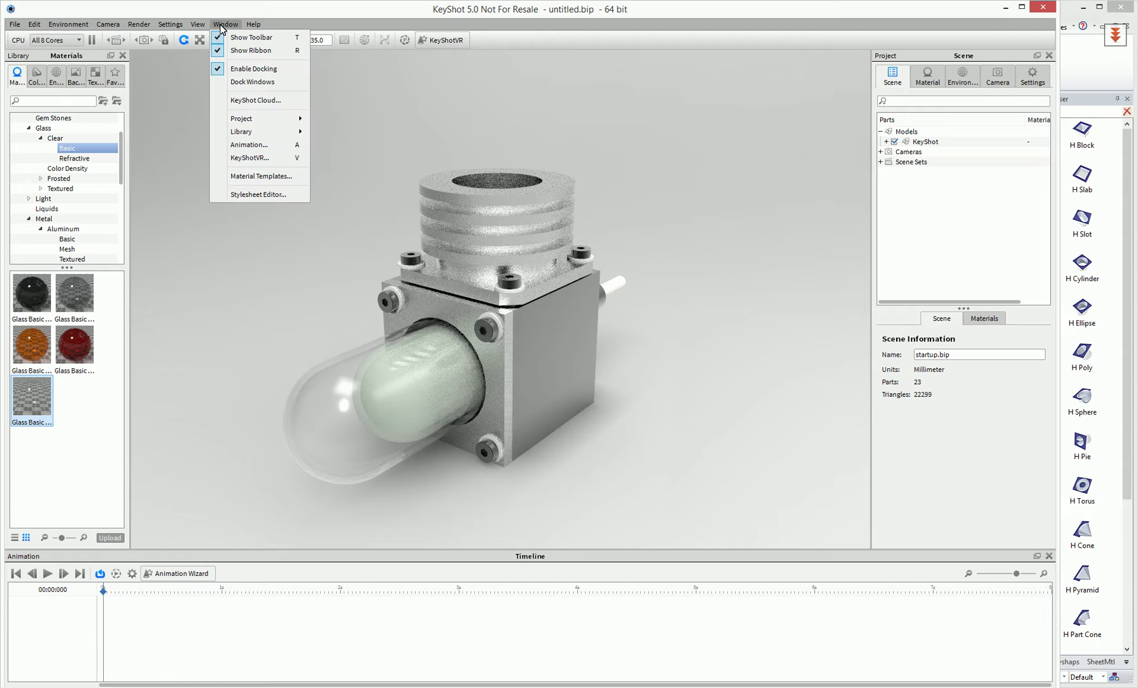
{"action": "left_click", "coordinate": [173, 575]}
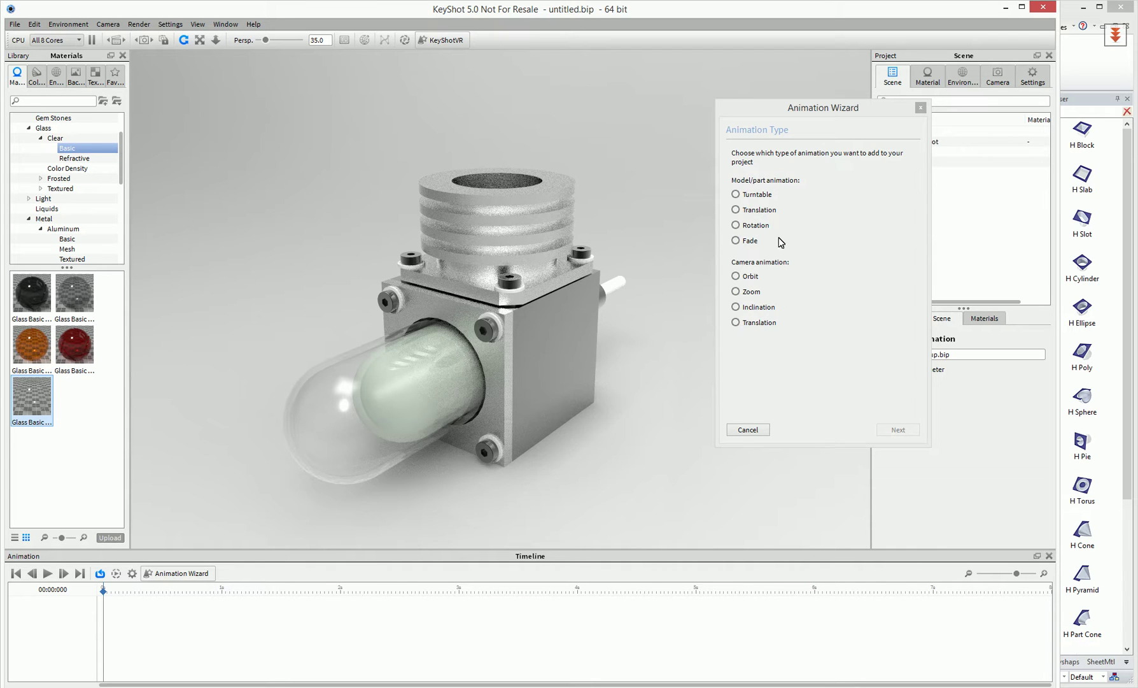
{"action": "left_click", "coordinate": [737, 211]}
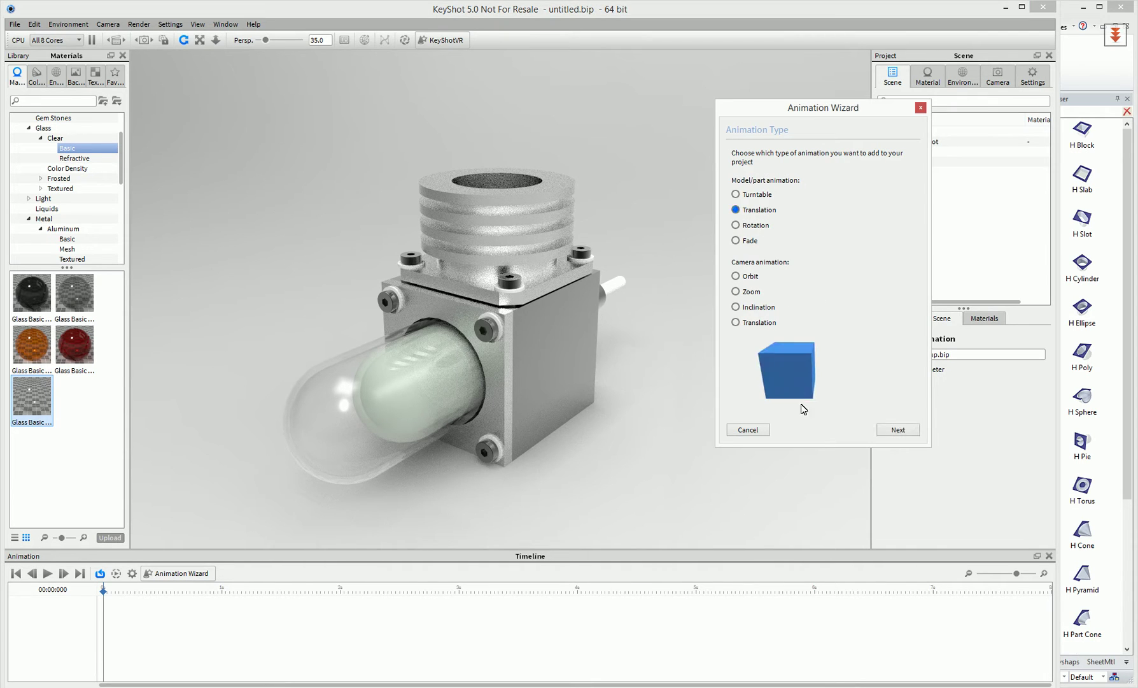
{"action": "left_click", "coordinate": [898, 428]}
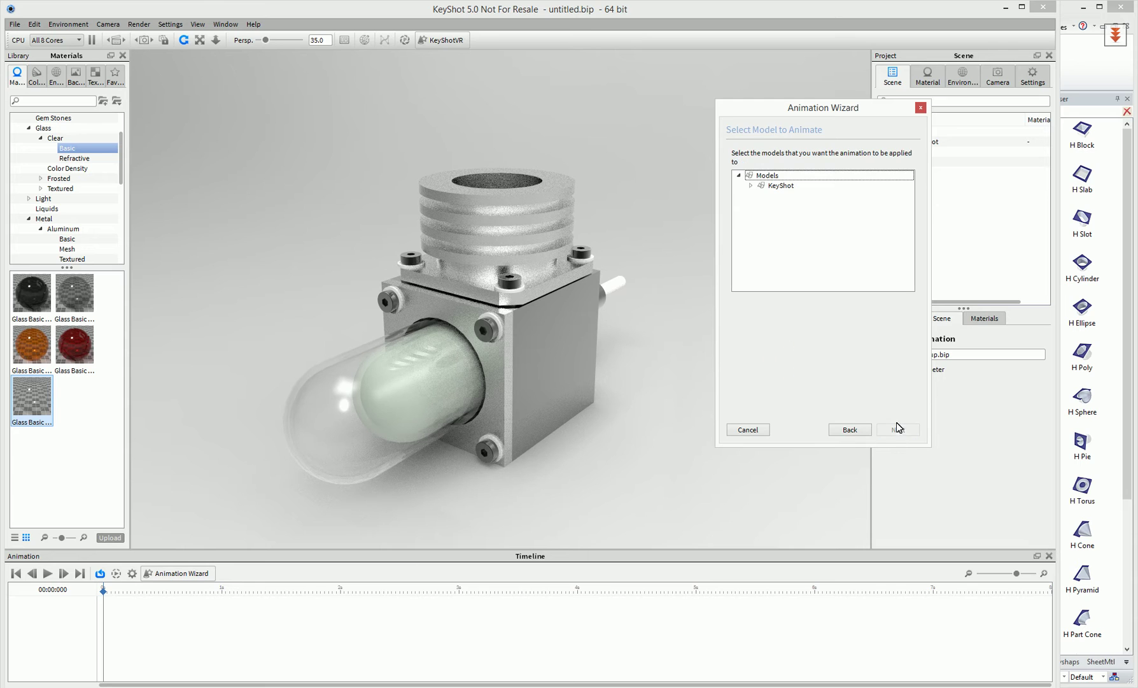
{"action": "left_click", "coordinate": [751, 186]}
{"action": "left_click", "coordinate": [763, 196]}
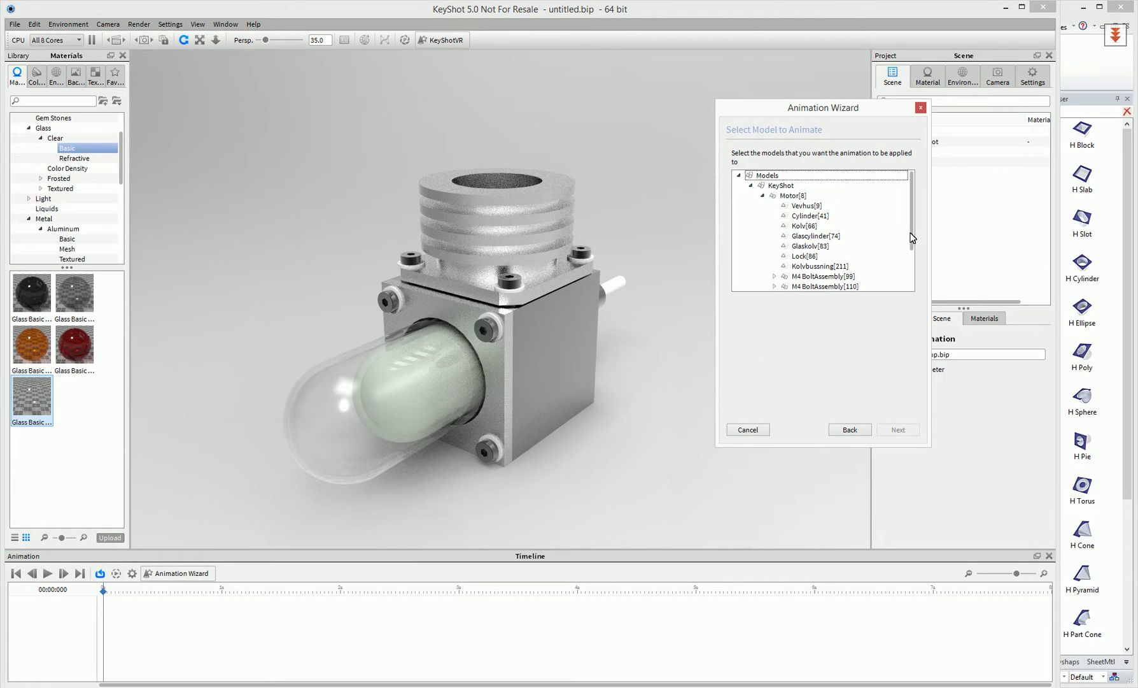
{"action": "left_click_drag", "start_coordinate": [914, 249], "coordinate": [914, 280]}
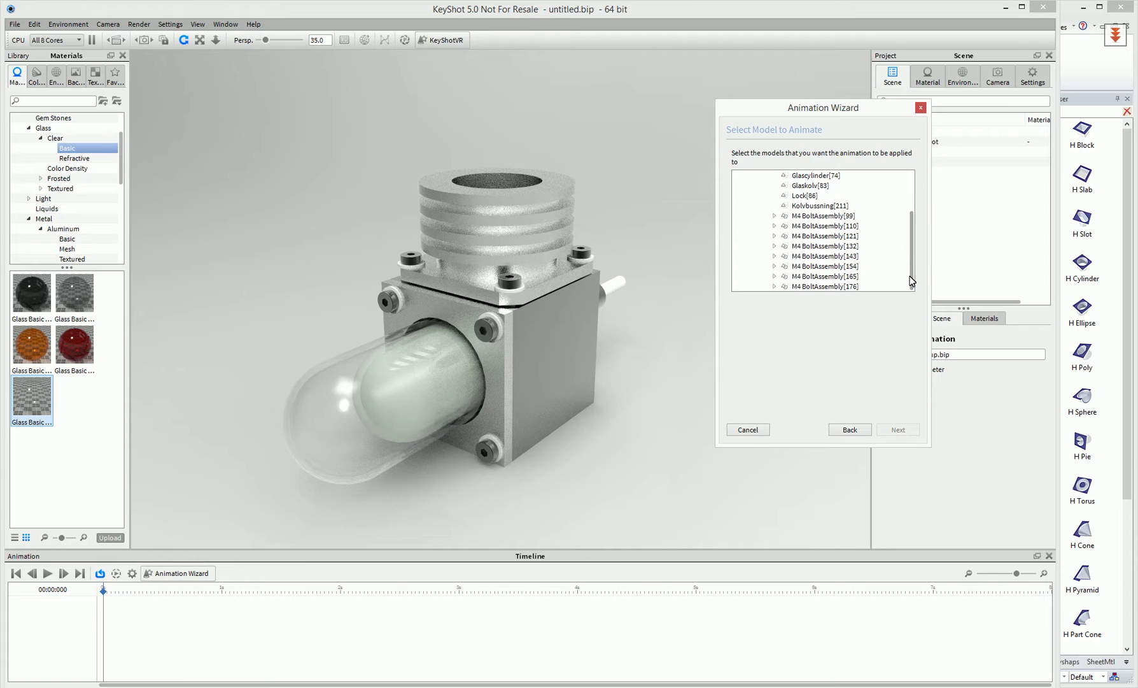
{"action": "left_click", "coordinate": [828, 266]}
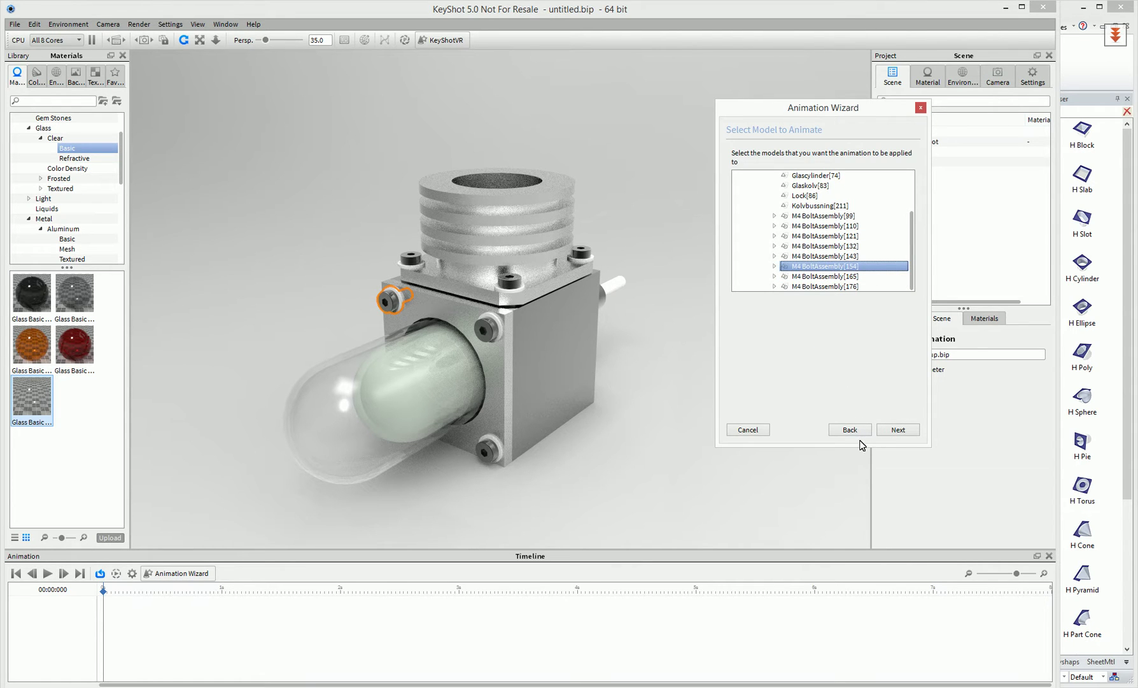
{"action": "left_click", "coordinate": [898, 430]}
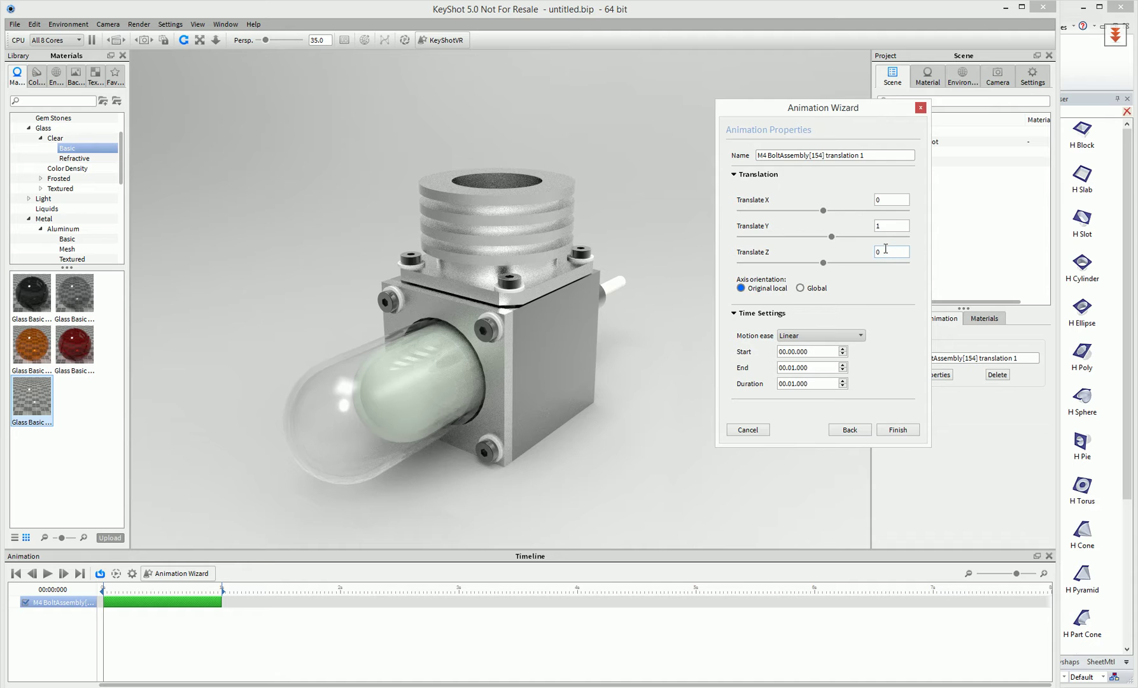
- Set Translate Y to 0 and Translate Z to -0.05, then finish the animation
{"action": "type", "text": "0"}
{"action": "left_click", "coordinate": [885, 251]}
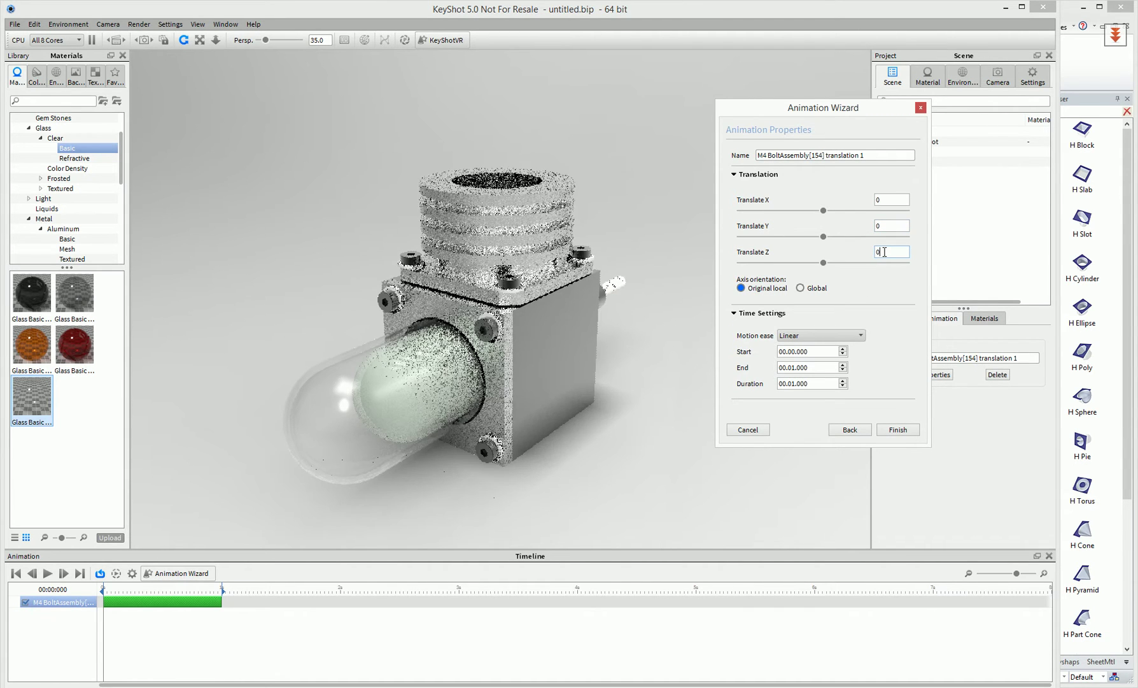
{"action": "key", "text": "BackSpace"}
{"action": "type", "text": "-.0"}
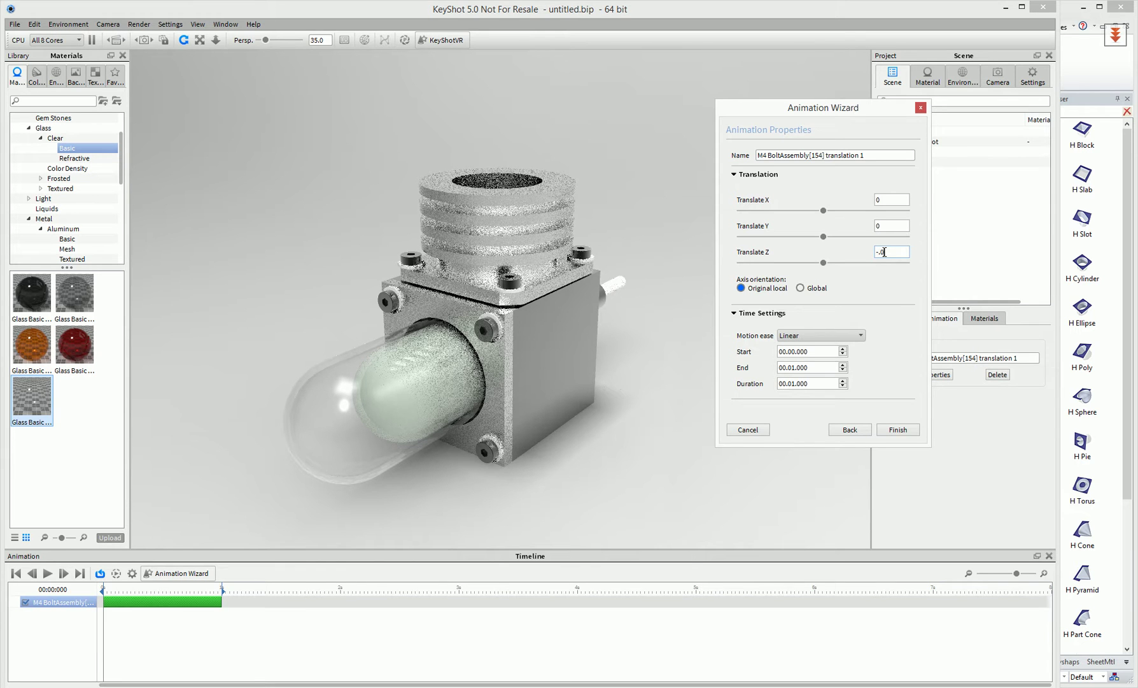
{"action": "type", "text": "5"}
{"action": "left_click", "coordinate": [894, 430]}
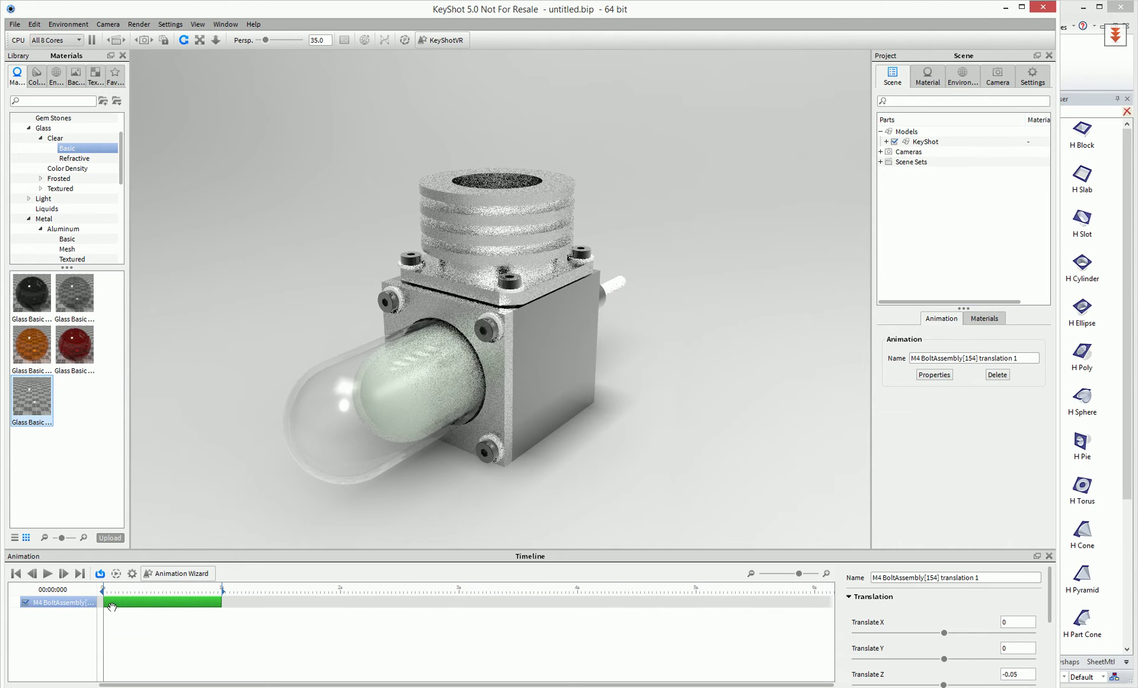
- Change the bolt translation to Y 0.05 and Z 0, scrubbing the timeline to check the slide-out
{"action": "mouse_move", "coordinate": [106, 588]}
{"action": "left_mouse_down"}
{"action": "mouse_move", "coordinate": [183, 594]}
{"action": "mouse_move", "coordinate": [123, 594]}
{"action": "left_mouse_up"}
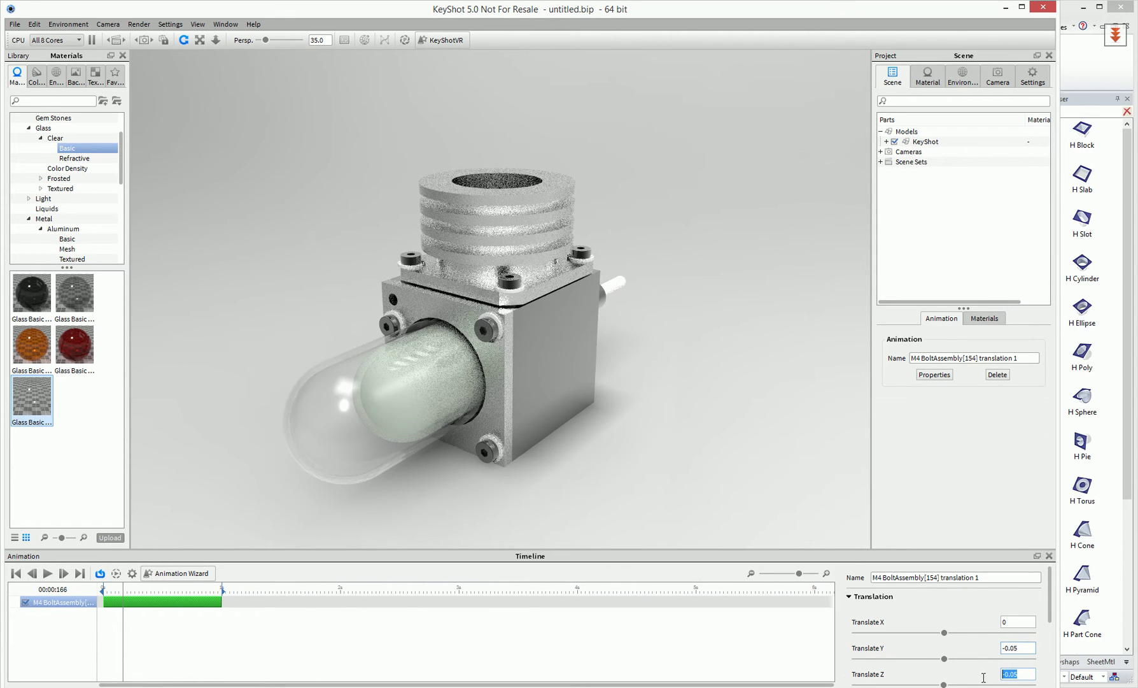
{"action": "key", "text": "Tab"}
{"action": "type", "text": "0"}
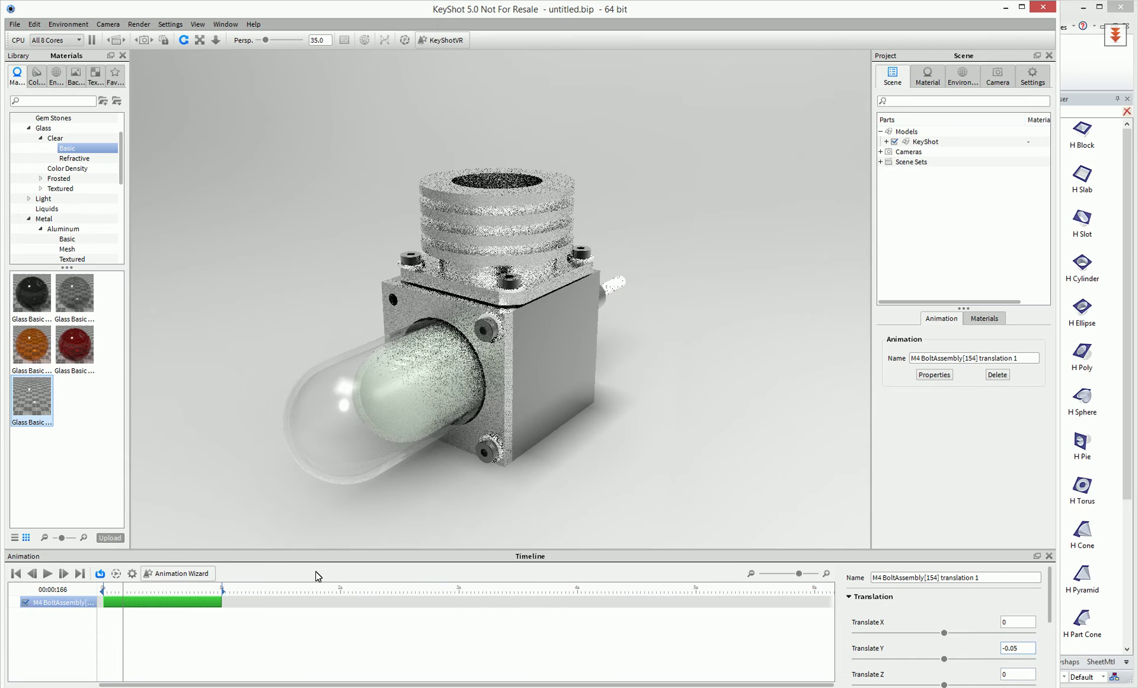
{"action": "left_click_drag", "start_coordinate": [125, 587], "coordinate": [178, 601]}
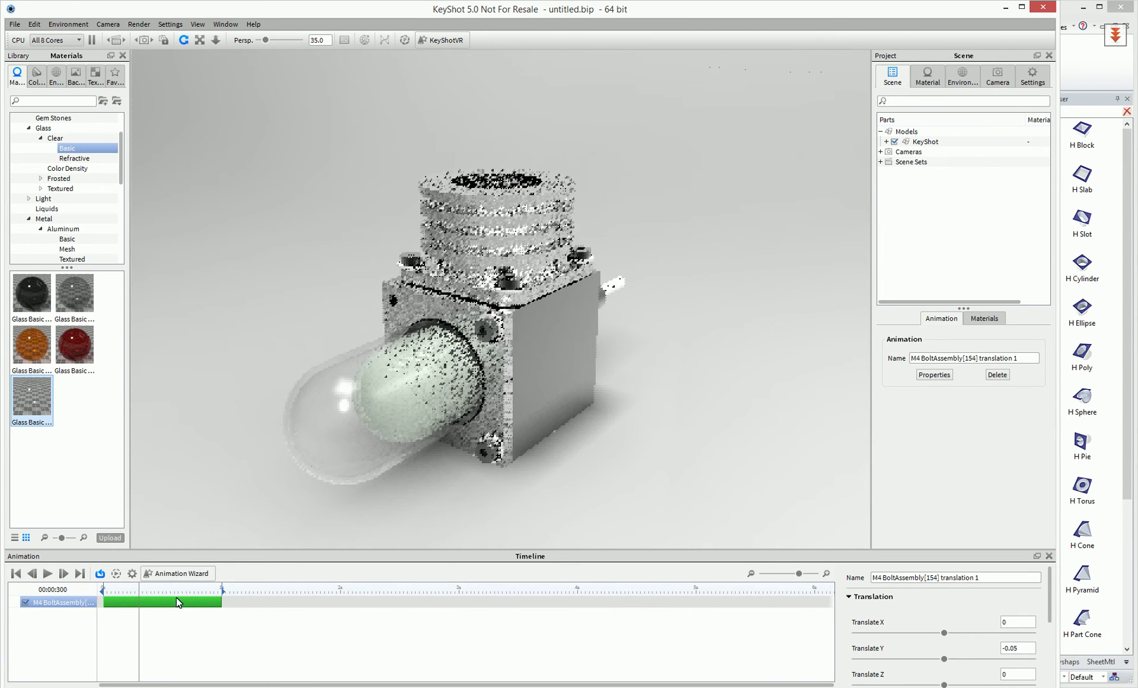
{"action": "left_click", "coordinate": [1007, 647]}
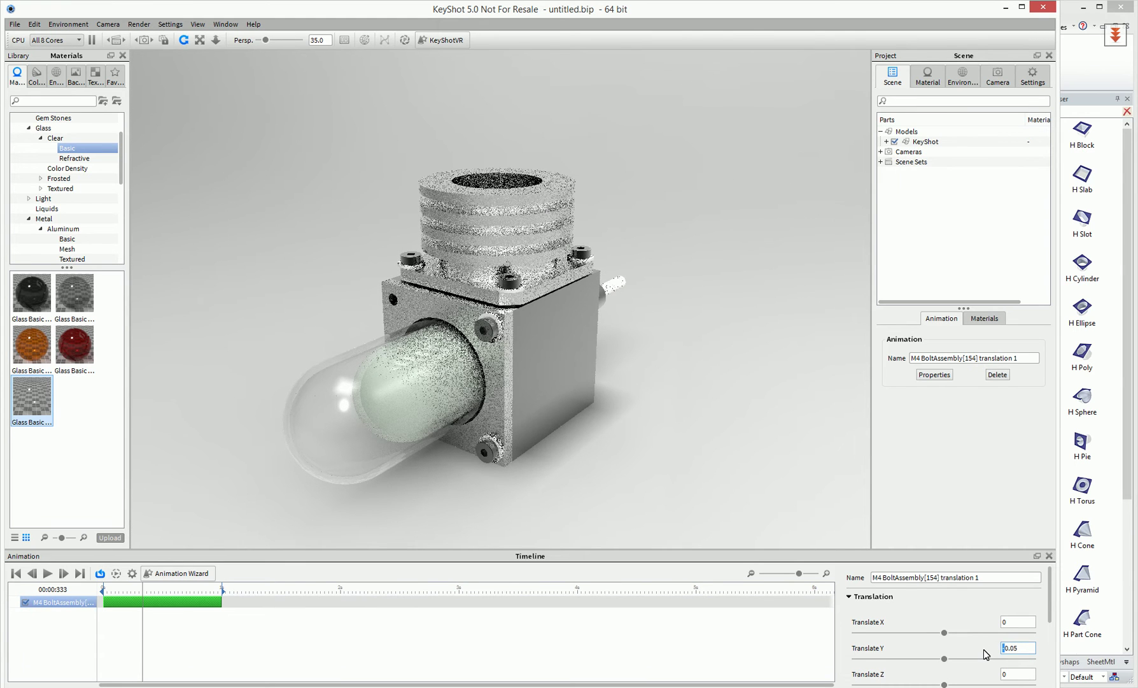
{"action": "left_click", "coordinate": [143, 591]}
{"action": "left_click_drag", "start_coordinate": [139, 592], "coordinate": [222, 595]}
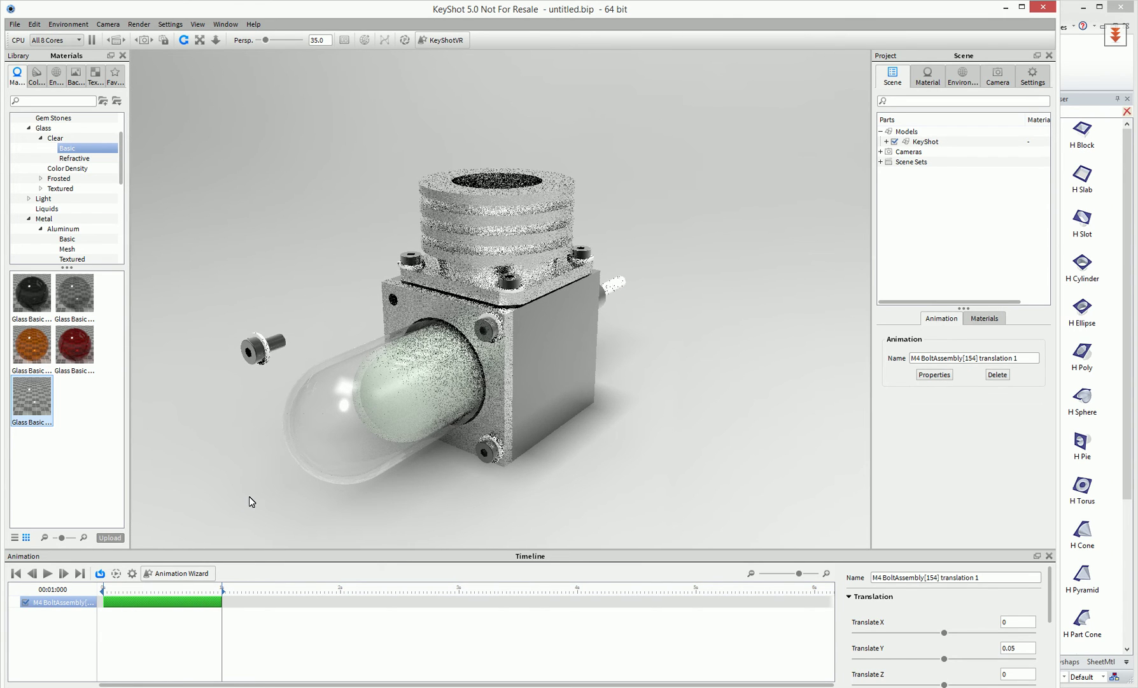
- Open Render > Render..., center the dialog, and view its Animation then KeyShotVR tabs
{"action": "left_click", "coordinate": [138, 24]}
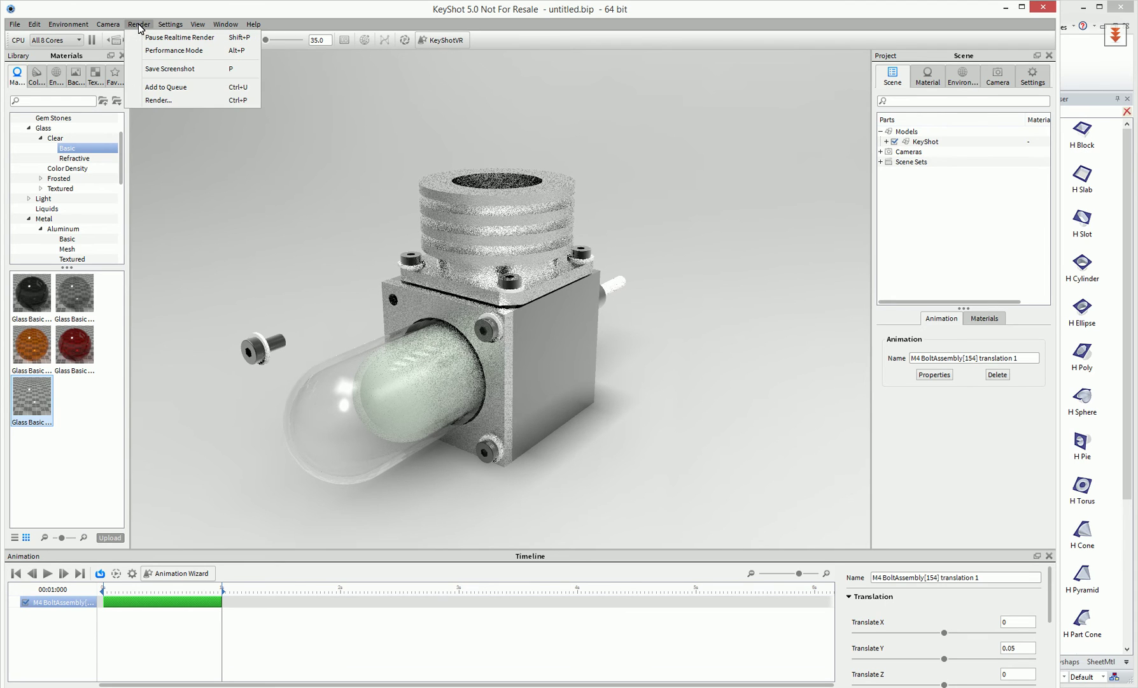
{"action": "left_click", "coordinate": [163, 101]}
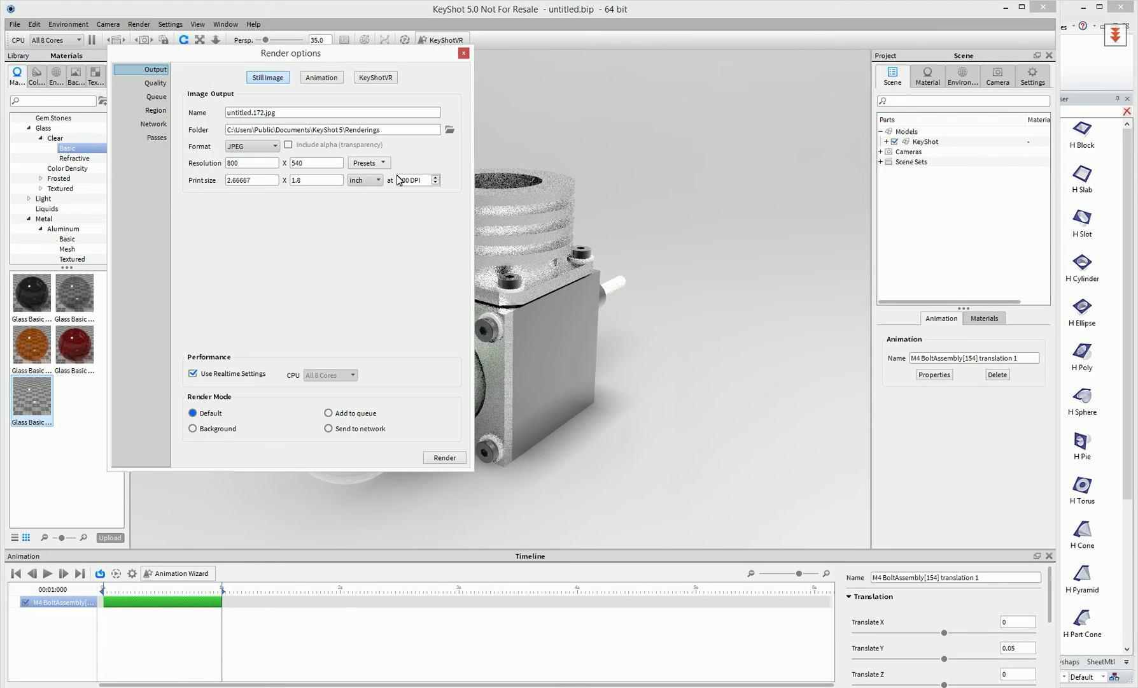
{"action": "left_click_drag", "start_coordinate": [316, 56], "coordinate": [500, 79]}
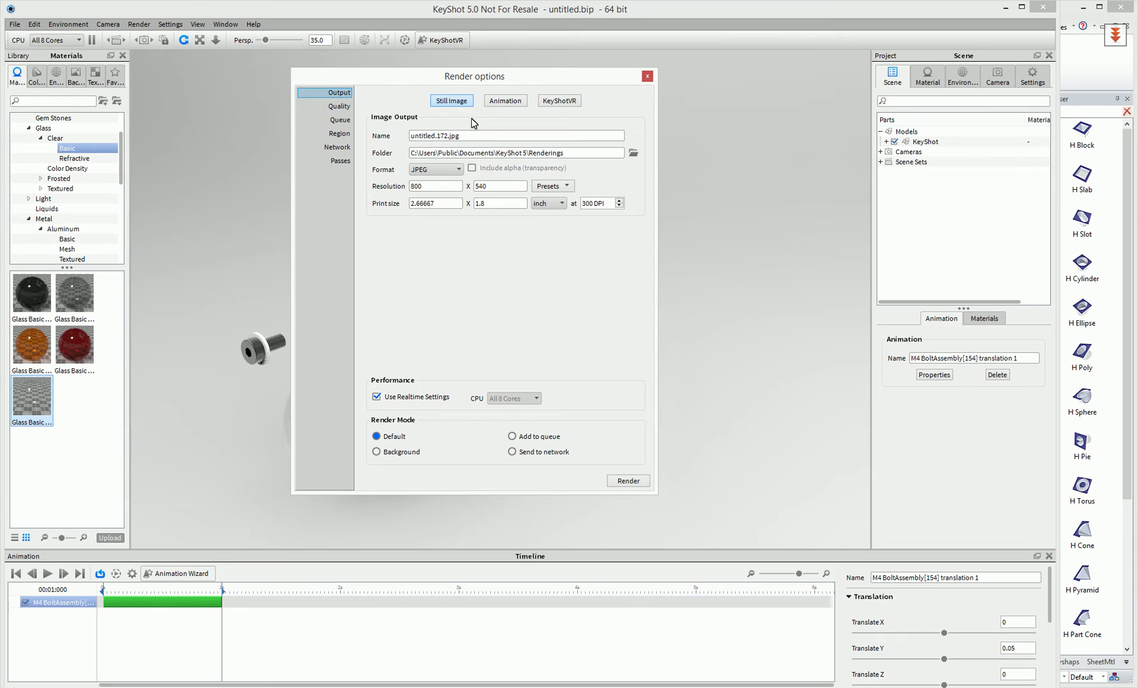
{"action": "left_click", "coordinate": [498, 107]}
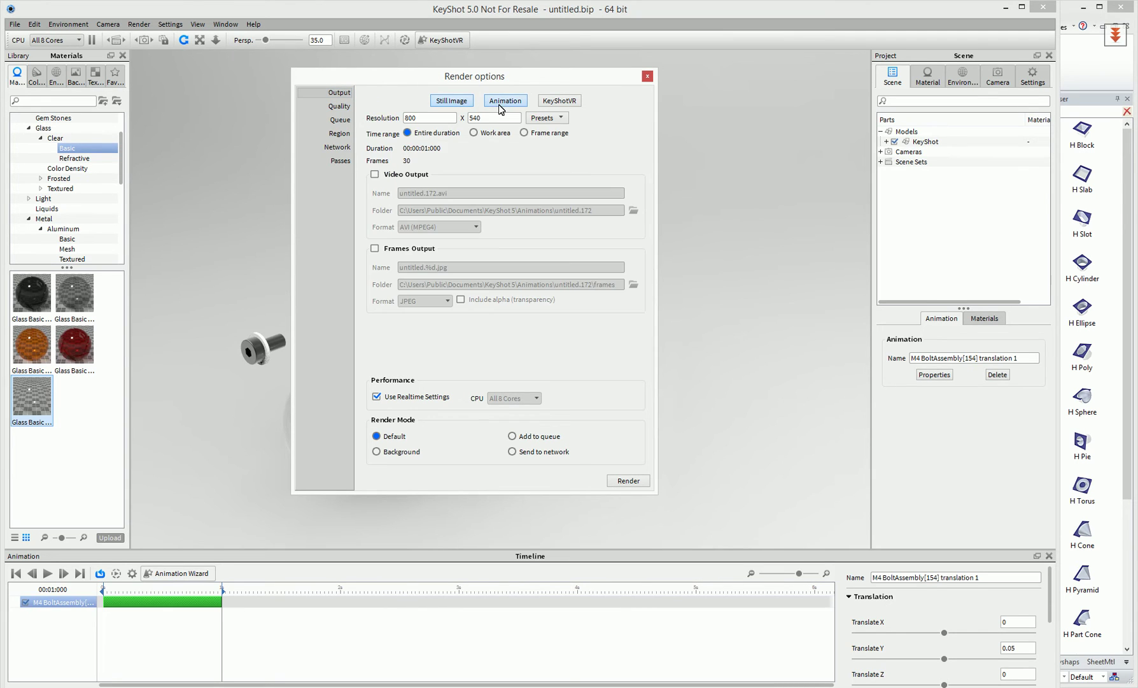
{"action": "left_click", "coordinate": [573, 105]}
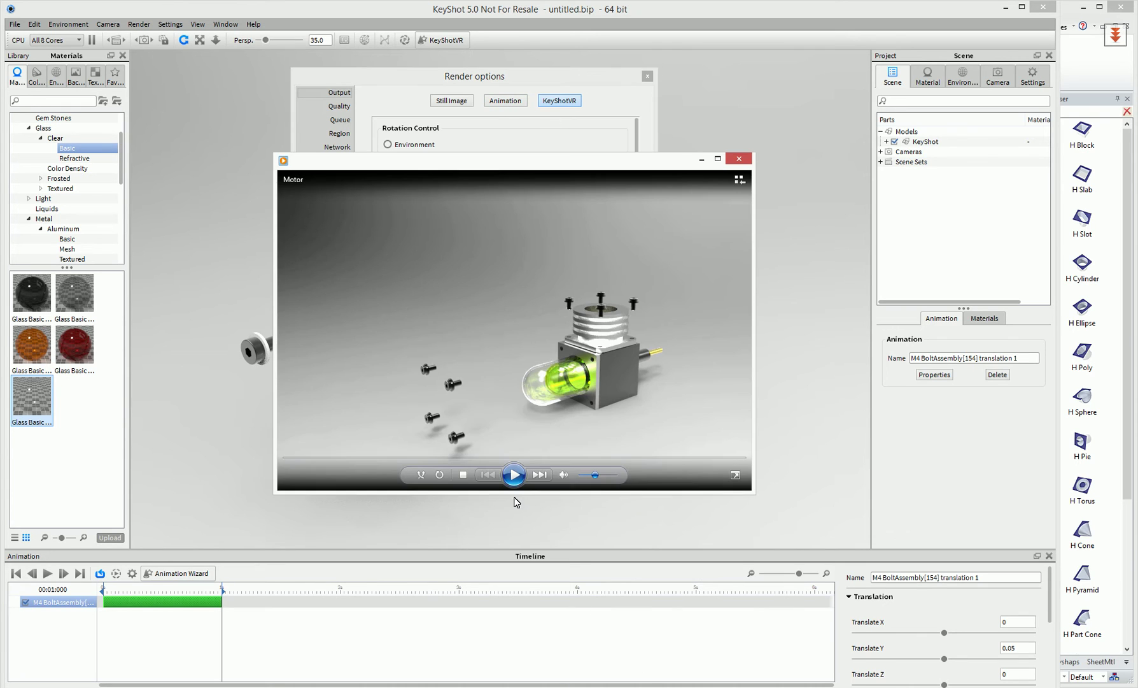
{"action": "left_click", "coordinate": [515, 474]}
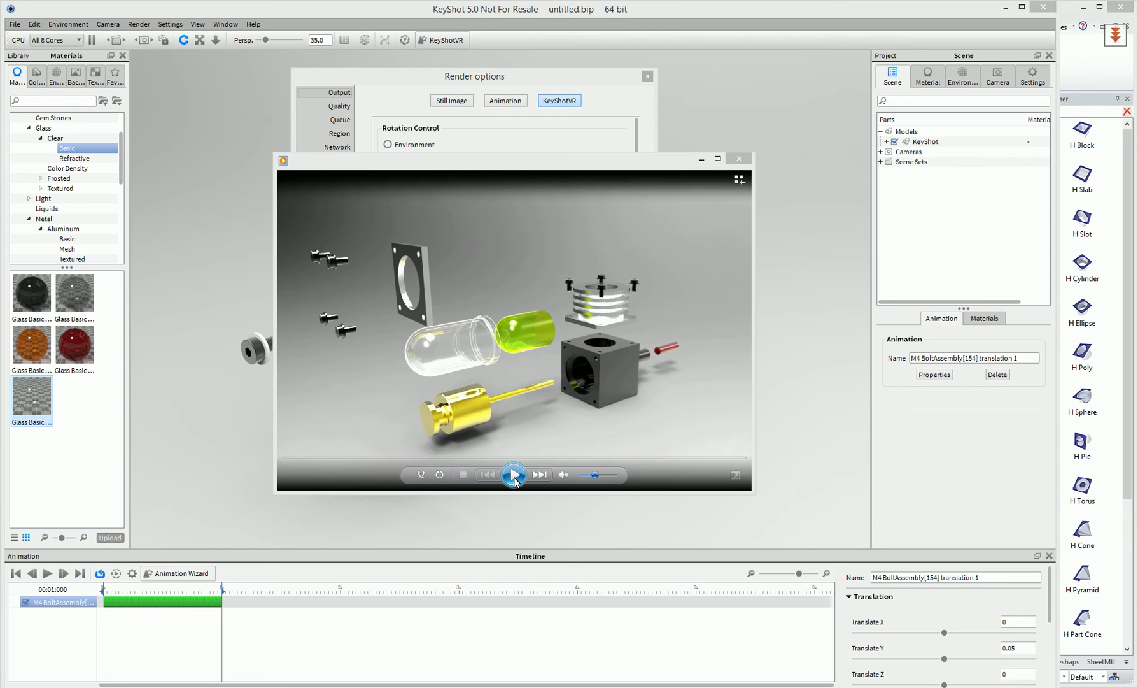
{"action": "left_click", "coordinate": [739, 160]}
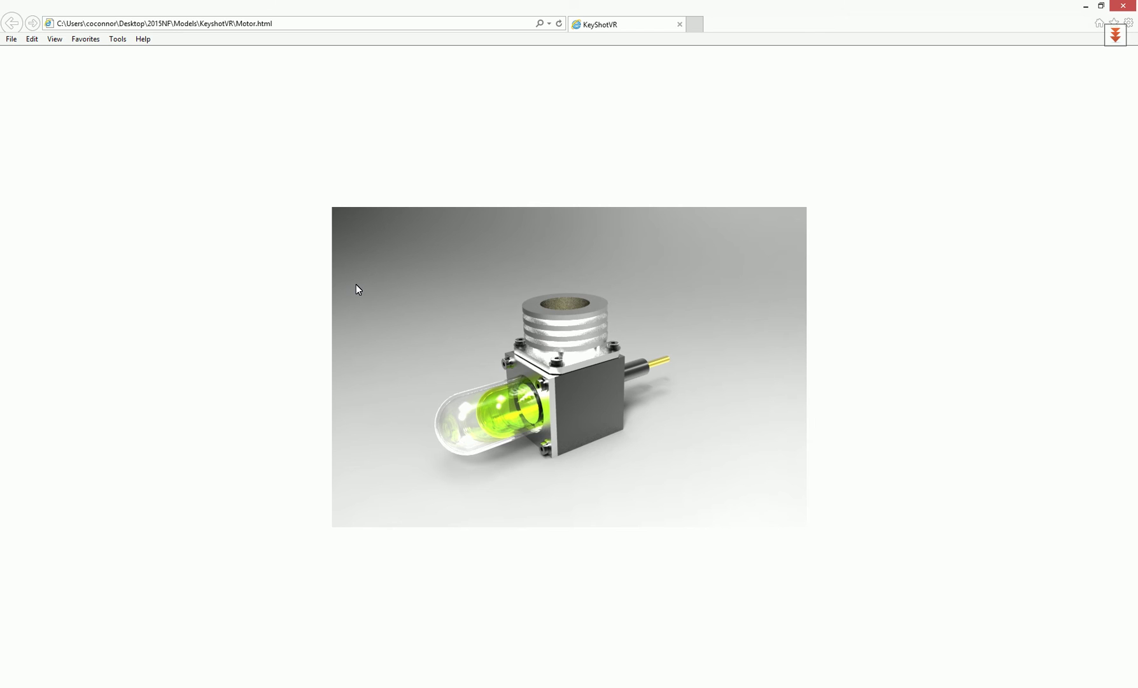
- Spin the motor a full turn in the KeyShotVR viewer, then tilt it to see it from above
{"action": "left_click_drag", "start_coordinate": [450, 367], "coordinate": [726, 592]}
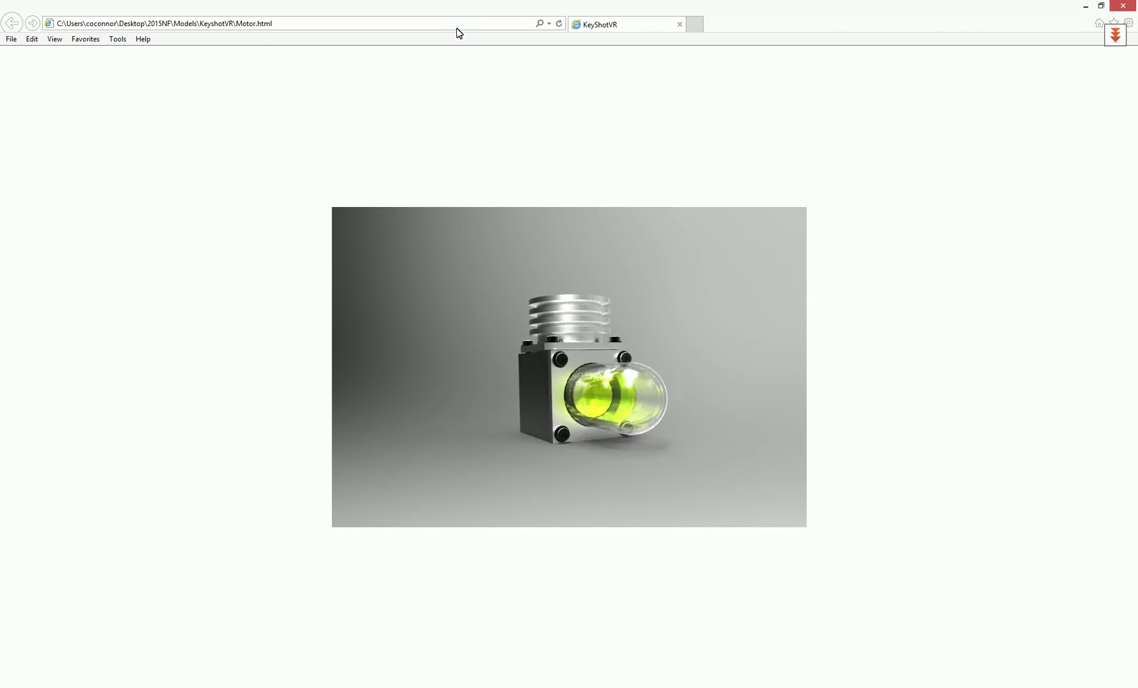
{"action": "left_click_drag", "start_coordinate": [481, 217], "coordinate": [579, 420]}
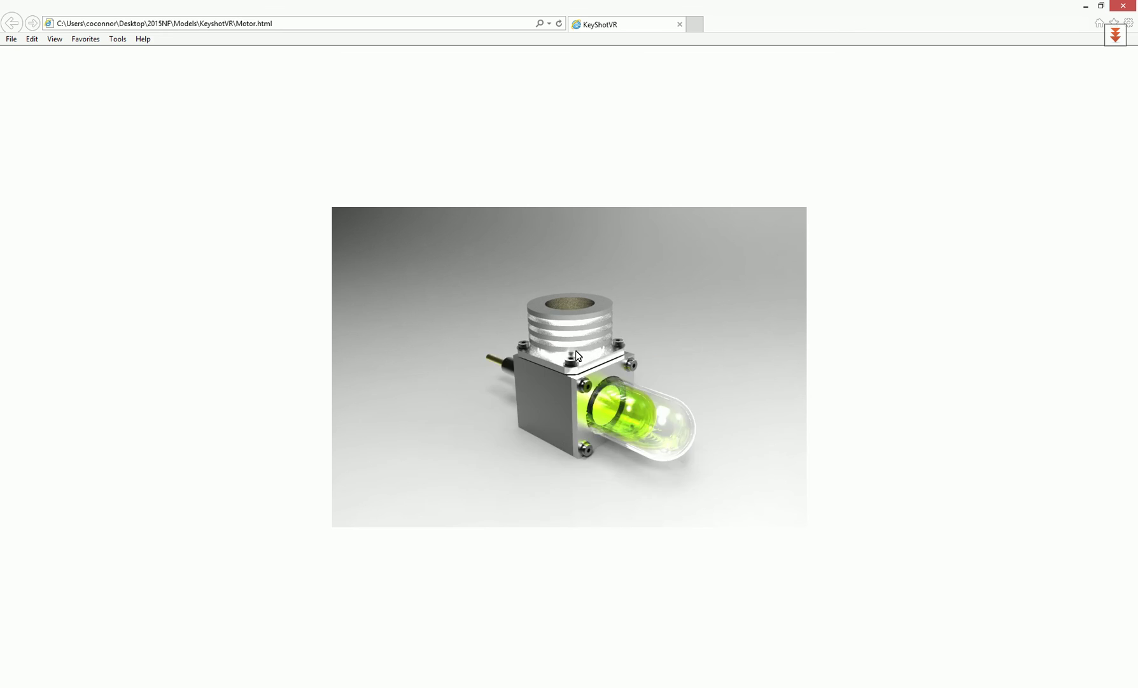